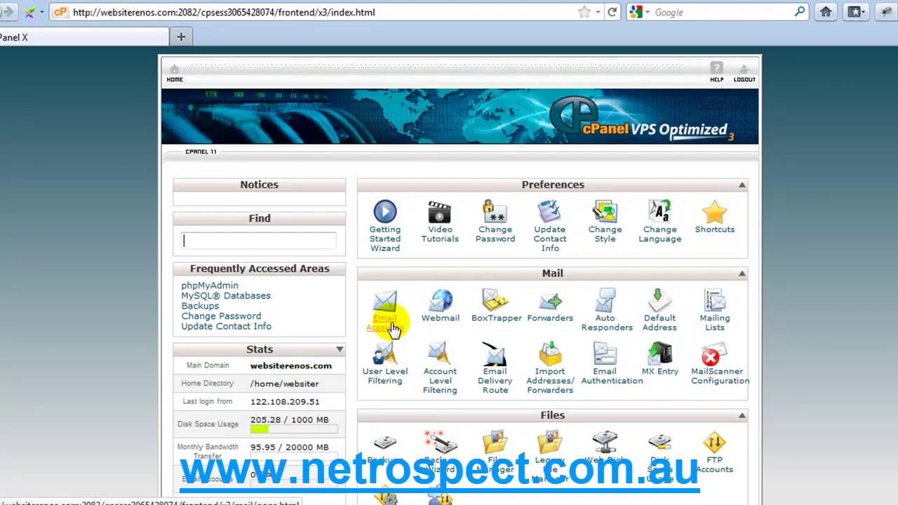
# - Open Email Accounts and scroll down to the empty Add Email Account form
pyautogui.click(394, 330)
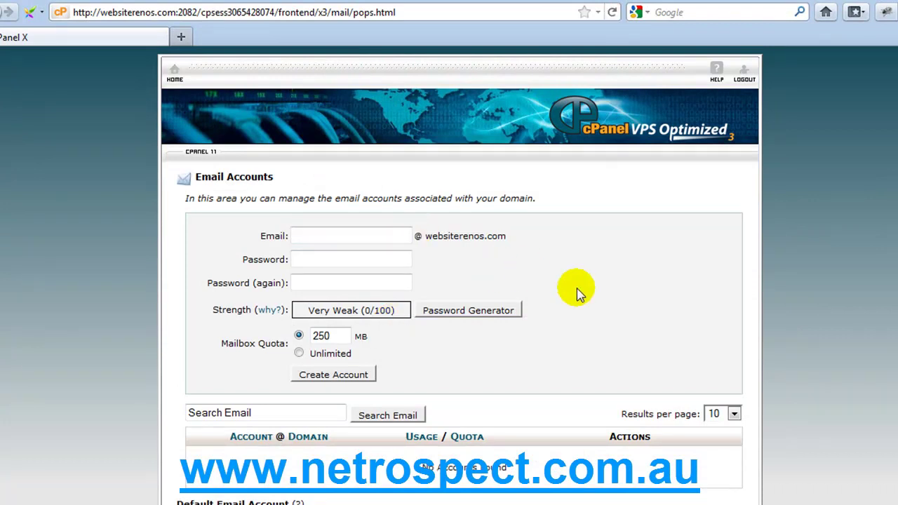
pyautogui.scroll(-3, 576, 290)
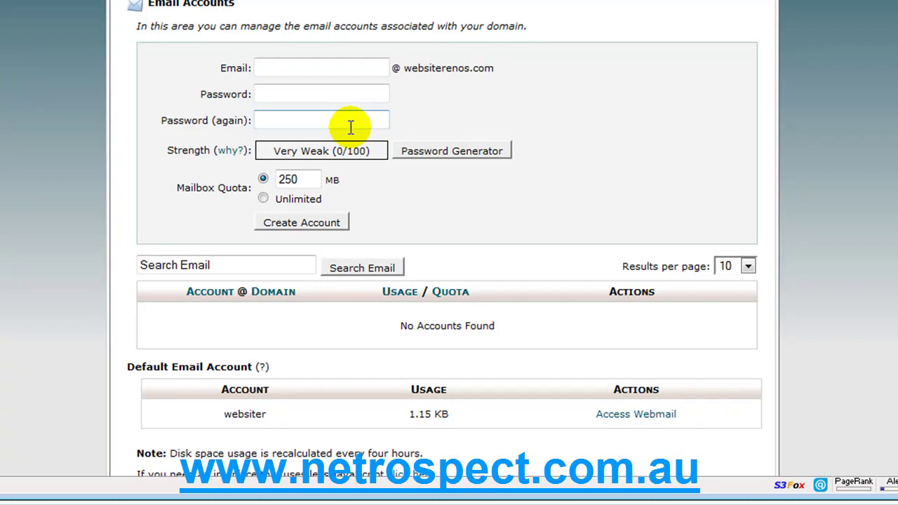
# - Enter aaron as the email username and generate a random password, regenerating it repeatedly
pyautogui.write('aaron')
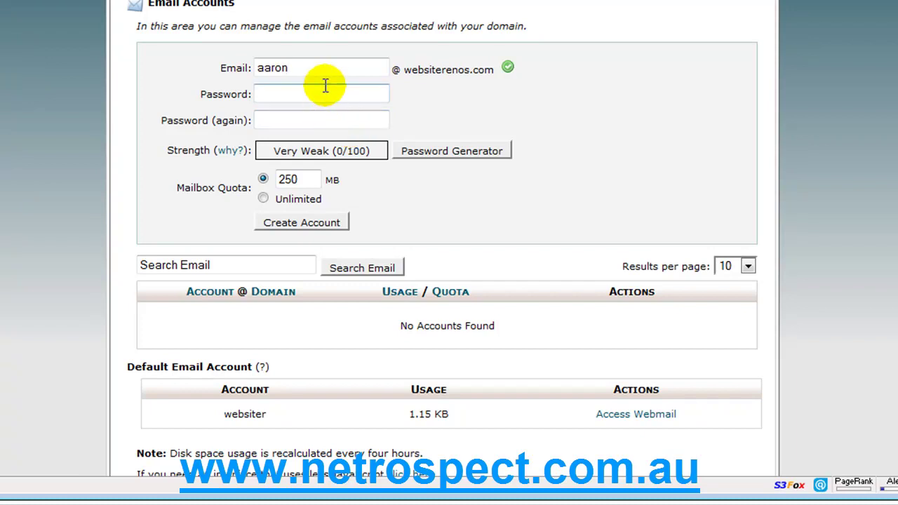
pyautogui.click(281, 90)
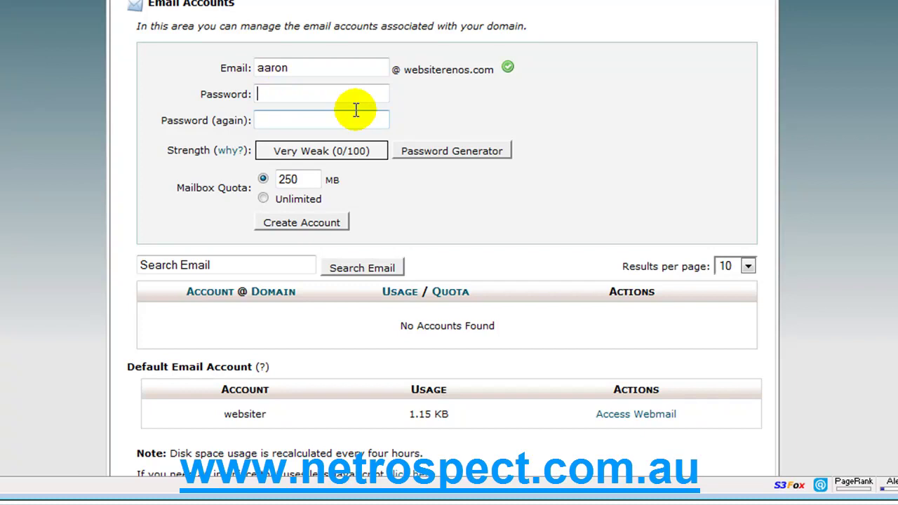
pyautogui.click(457, 152)
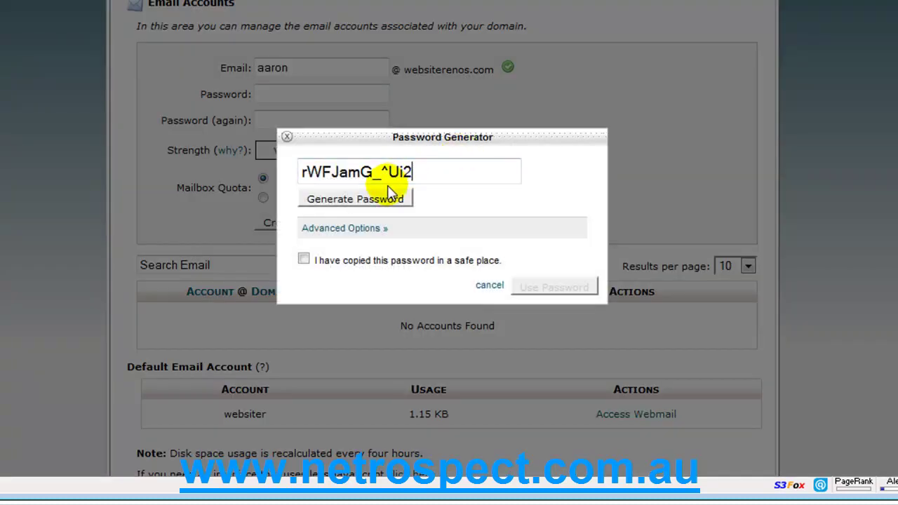
pyautogui.click(353, 199)
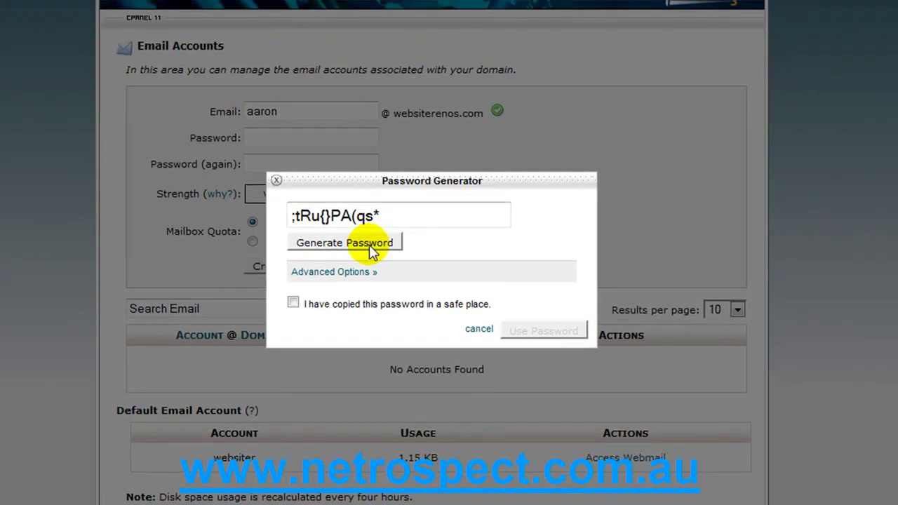
pyautogui.click(375, 243)
pyautogui.click(377, 244)
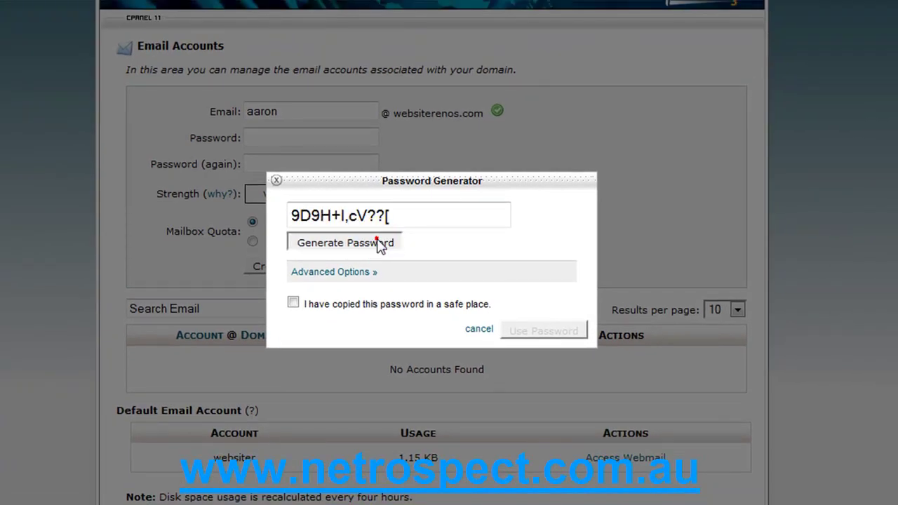
pyautogui.click(378, 243)
pyautogui.click(378, 243)
pyautogui.click(379, 244)
pyautogui.click(380, 244)
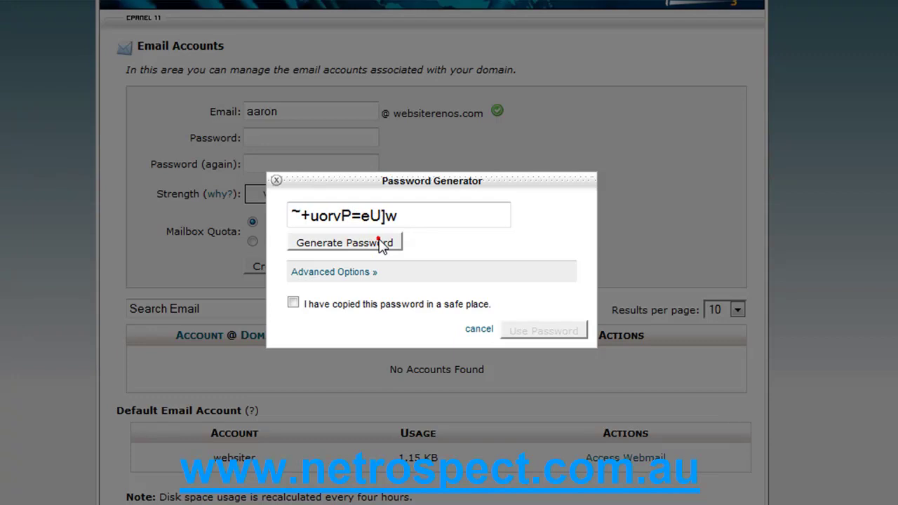
pyautogui.click(380, 243)
pyautogui.click(378, 243)
pyautogui.click(379, 242)
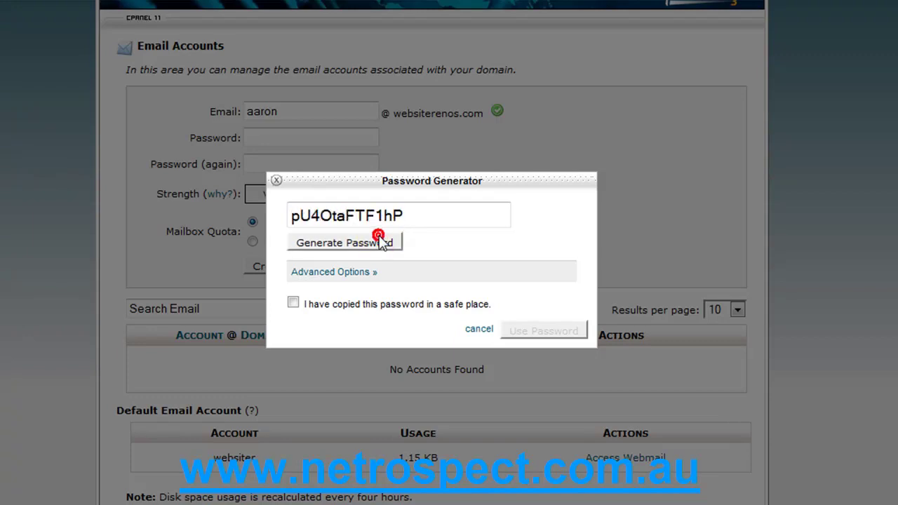
# - Copy the generated password, confirm it is saved, and use it in both password fields
pyautogui.moveTo(424, 211); pyautogui.dragTo(252, 211)
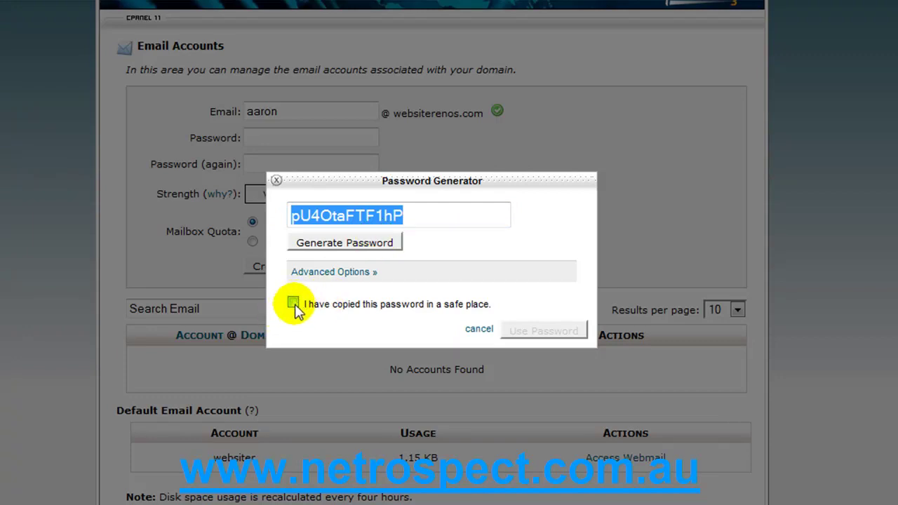
pyautogui.click(293, 303)
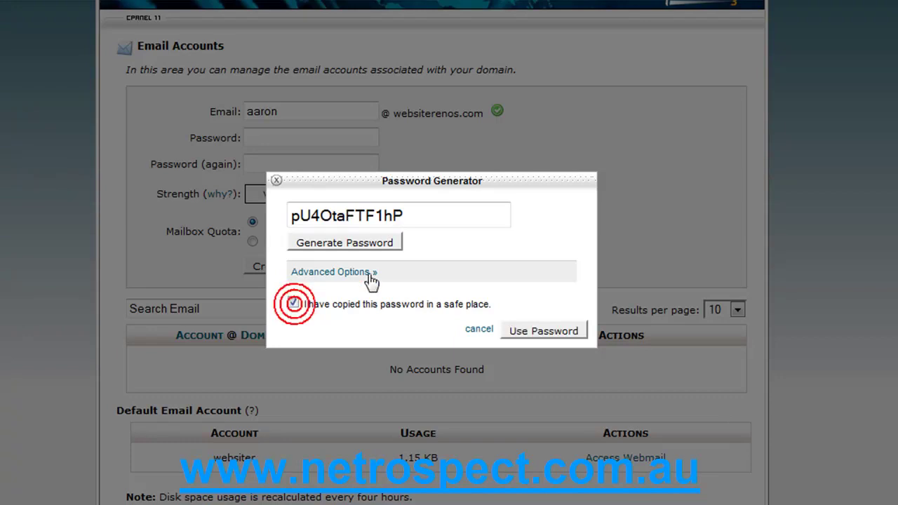
pyautogui.doubleClick(425, 214)
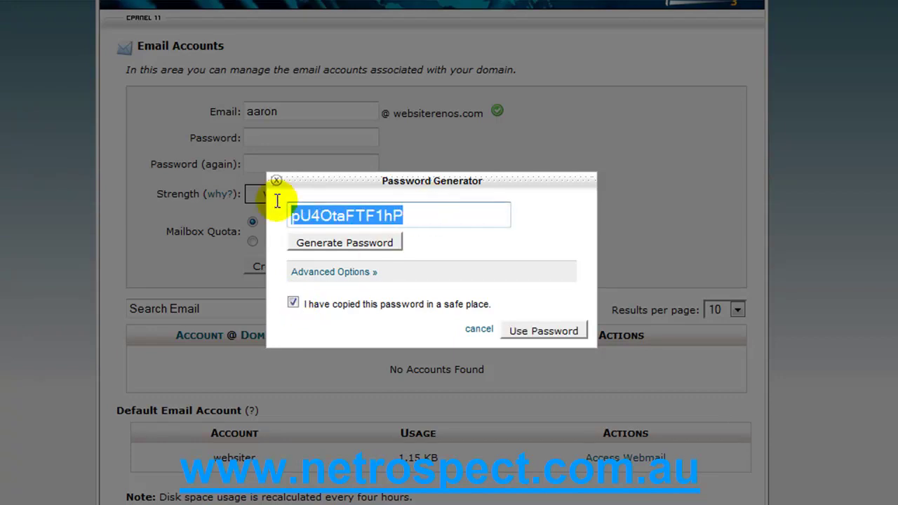
pyautogui.rightClick(378, 212)
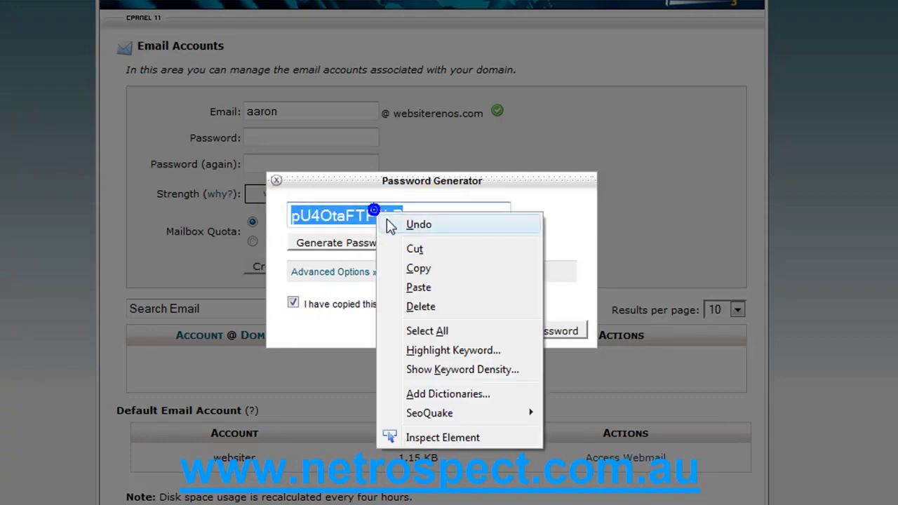
pyautogui.click(414, 269)
pyautogui.click(542, 332)
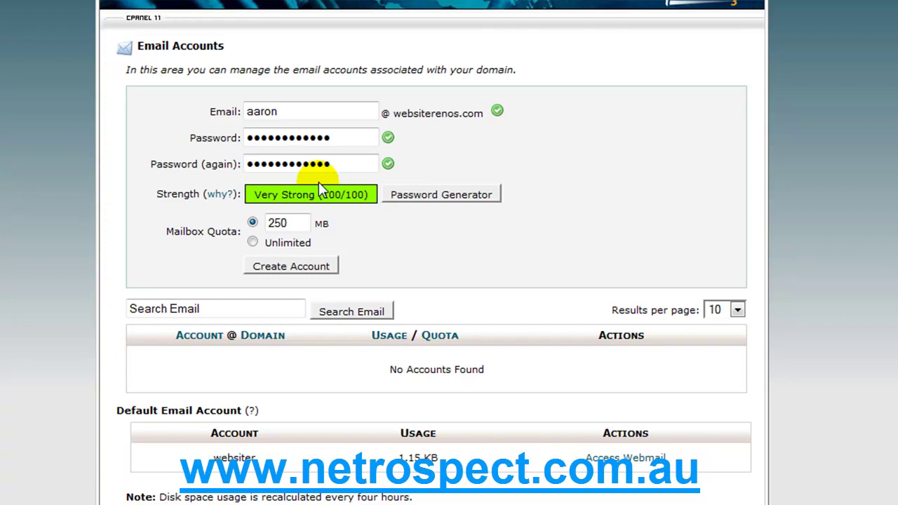
pyautogui.click(337, 138)
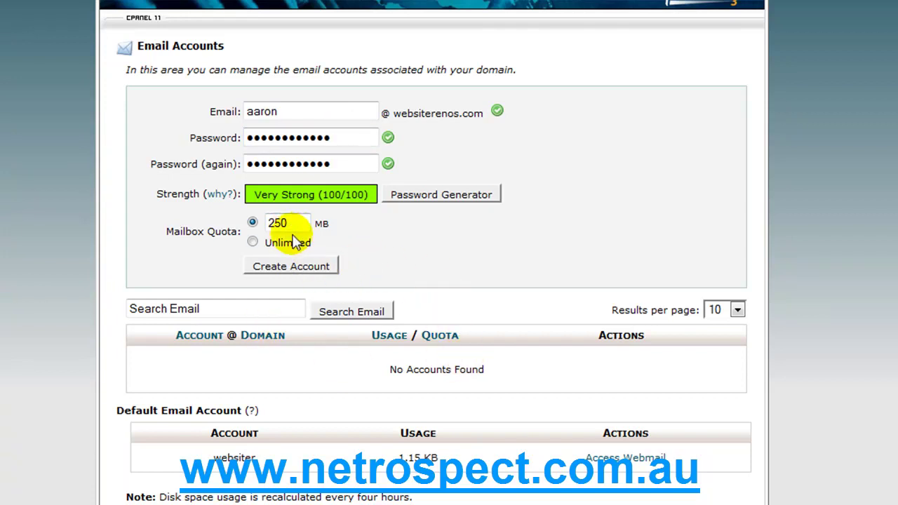
# - Replace the 250 MB Mailbox Quota value with a fixed 20 MB
pyautogui.moveTo(301, 225); pyautogui.dragTo(254, 218)
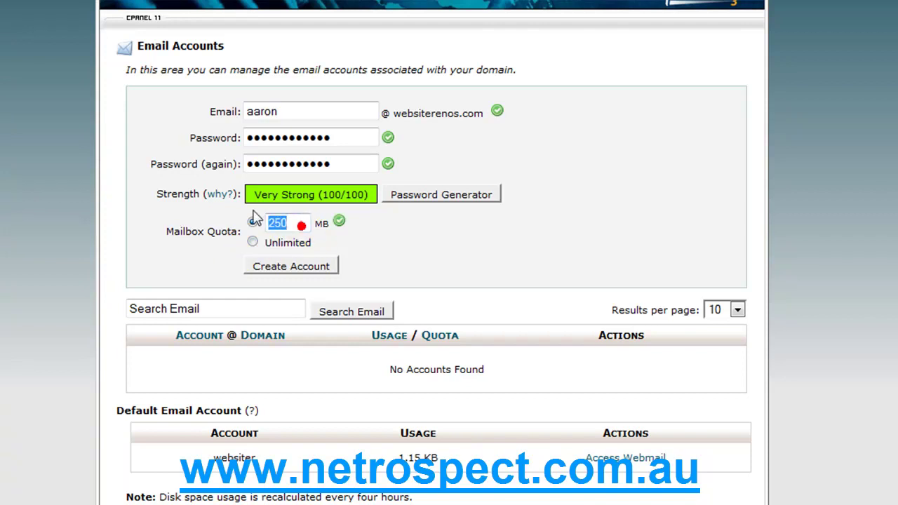
pyautogui.write('10')
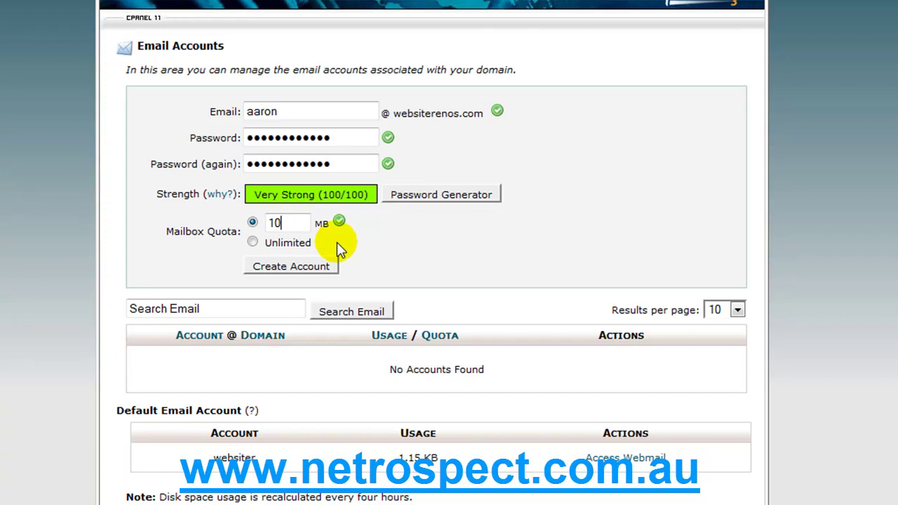
pyautogui.press('BackSpace')
pyautogui.press('BackSpace')
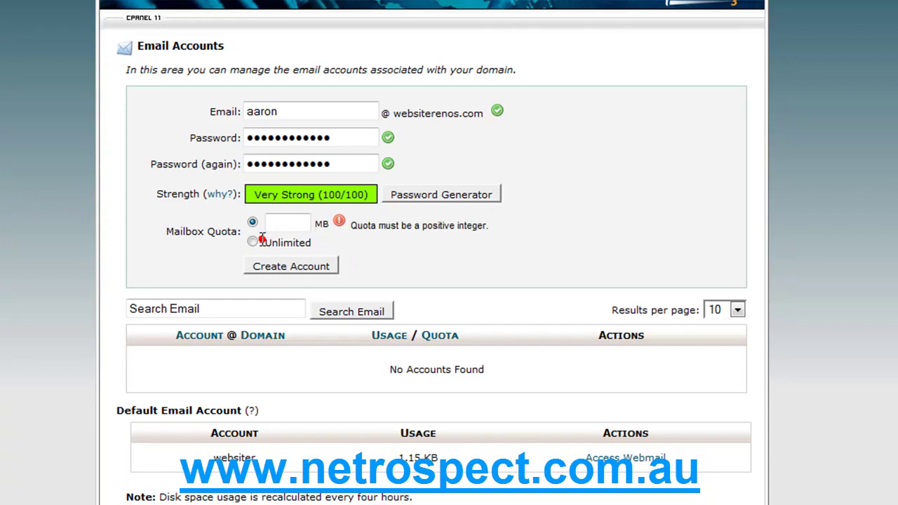
pyautogui.click(254, 243)
pyautogui.click(289, 224)
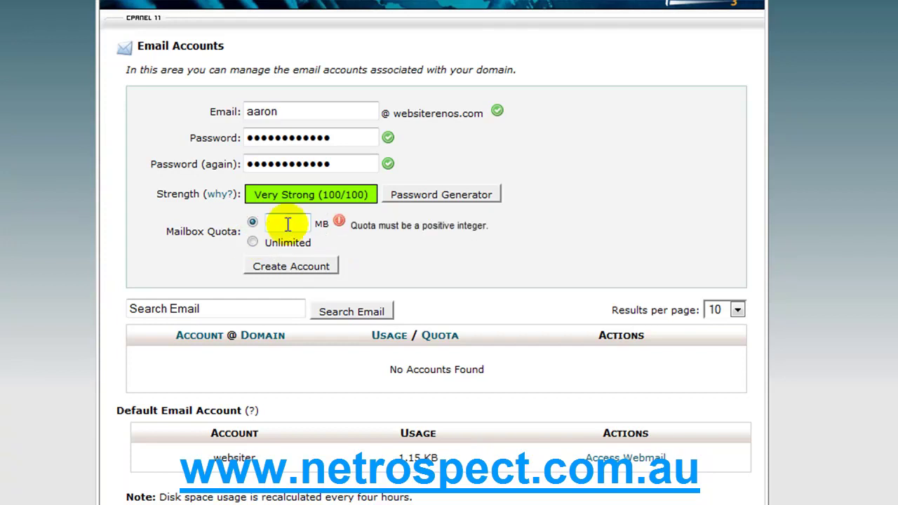
pyautogui.write('250')
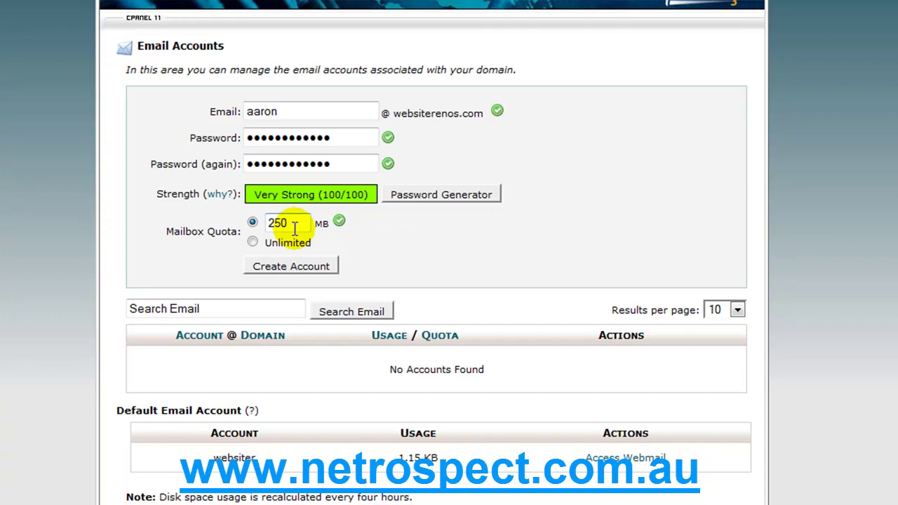
pyautogui.press('BackSpace')
pyautogui.press('BackSpace')
pyautogui.press('BackSpace')
pyautogui.write('20')
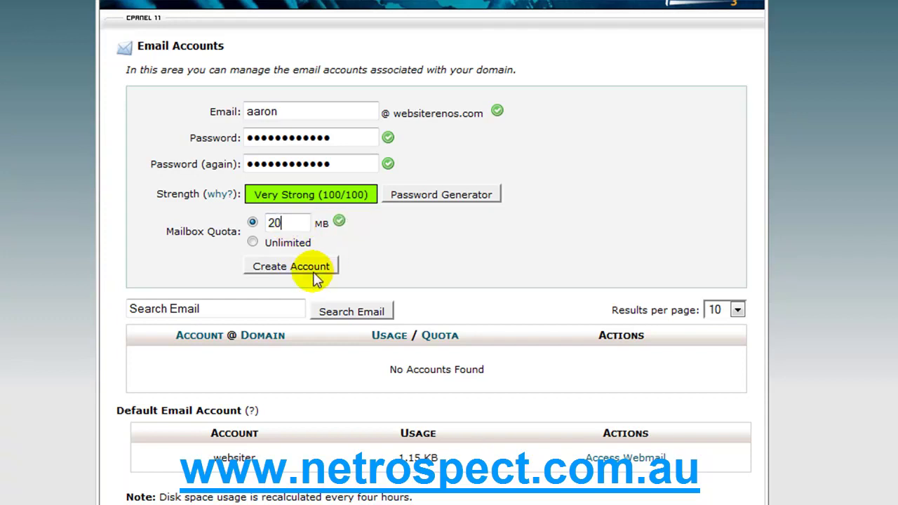
# - Create the aaron account and show the More actions on its row in the accounts table
pyautogui.click(316, 276)
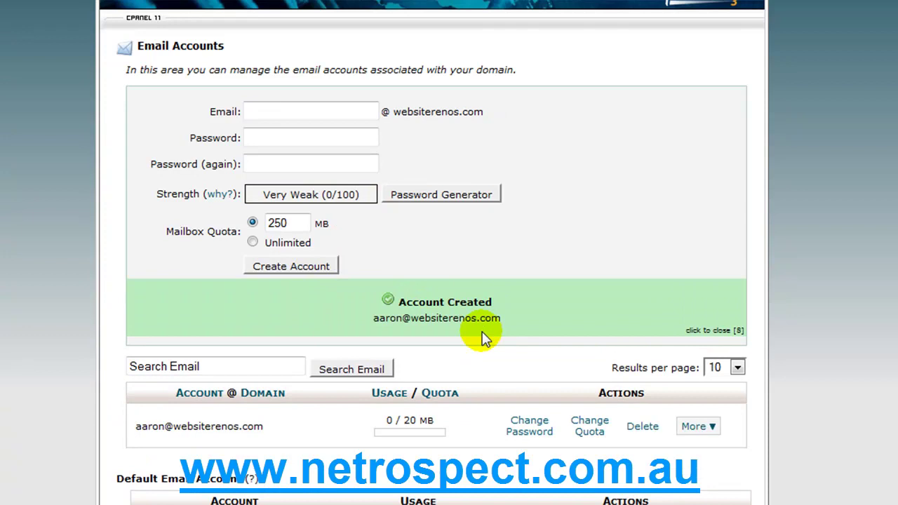
pyautogui.scroll(-3, 483, 339)
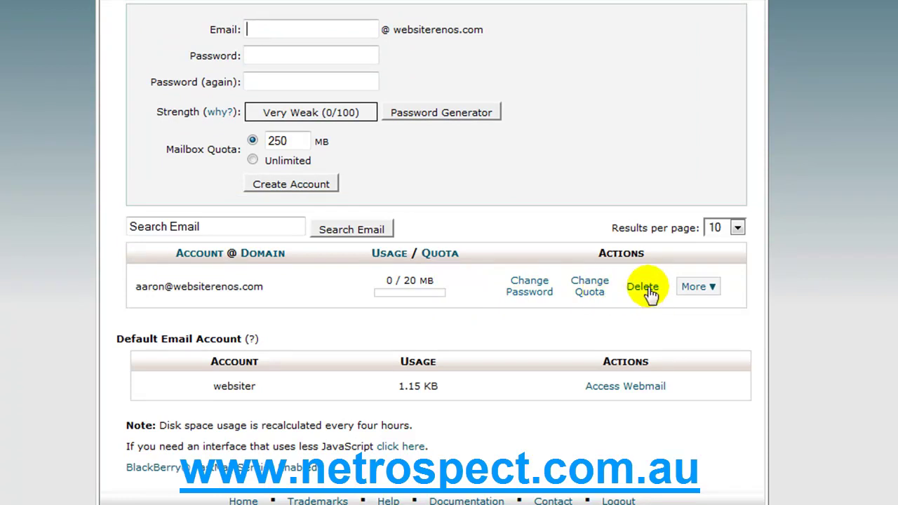
pyautogui.click(713, 287)
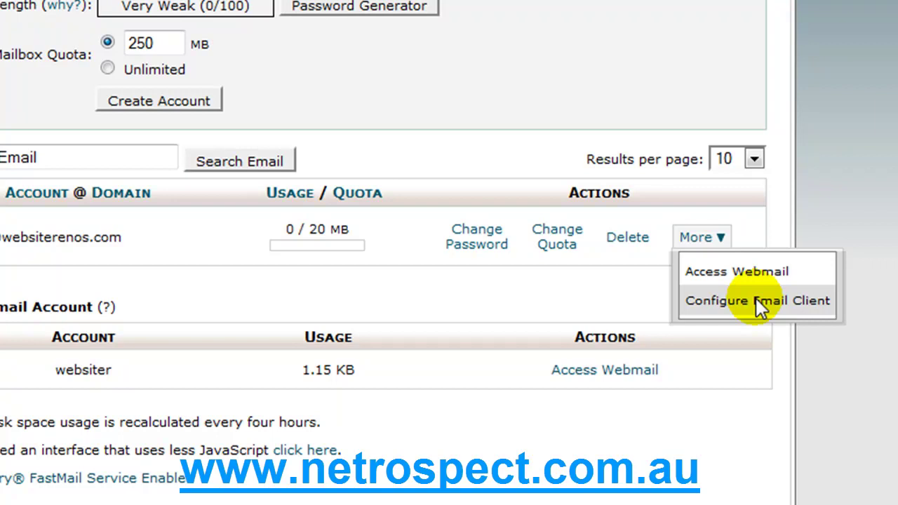
pyautogui.click(756, 298)
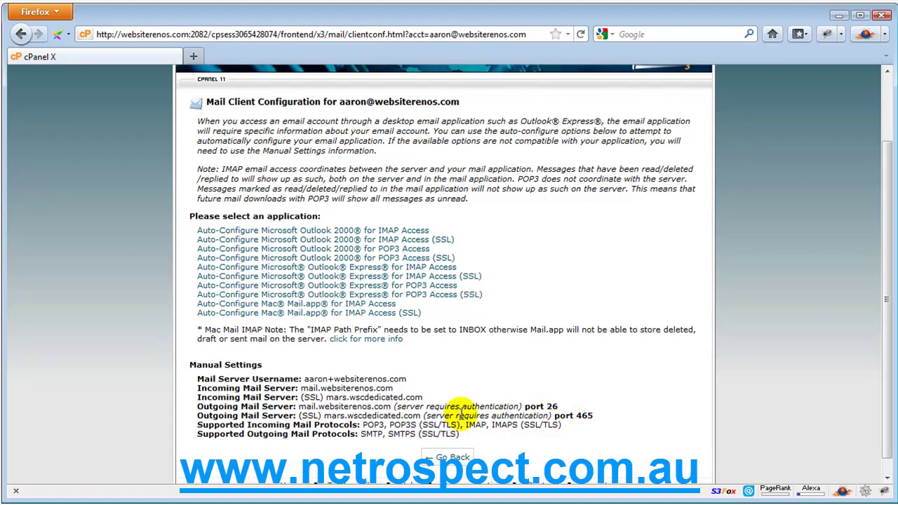
# - Highlight the outgoing mail server address, then go back to the Email Accounts list
pyautogui.moveTo(390, 407); pyautogui.dragTo(299, 406)
pyautogui.click(382, 418)
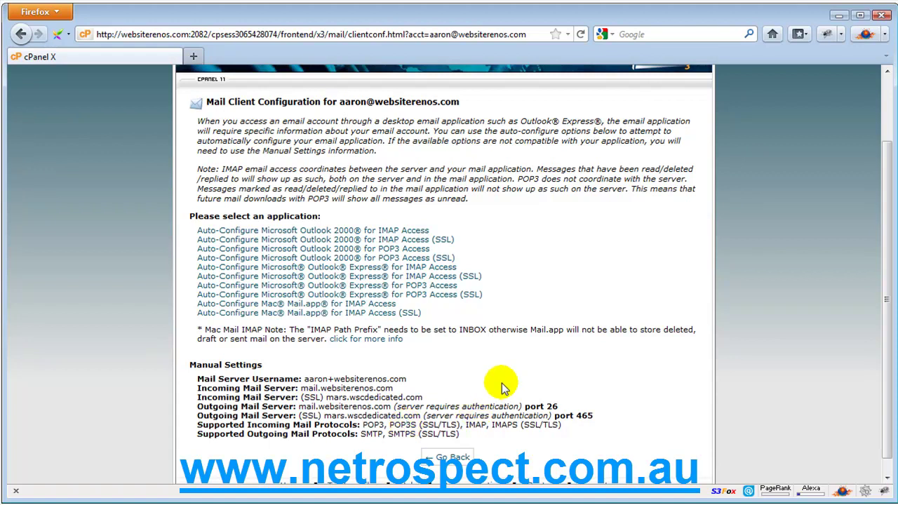
pyautogui.scroll(2, 505, 386)
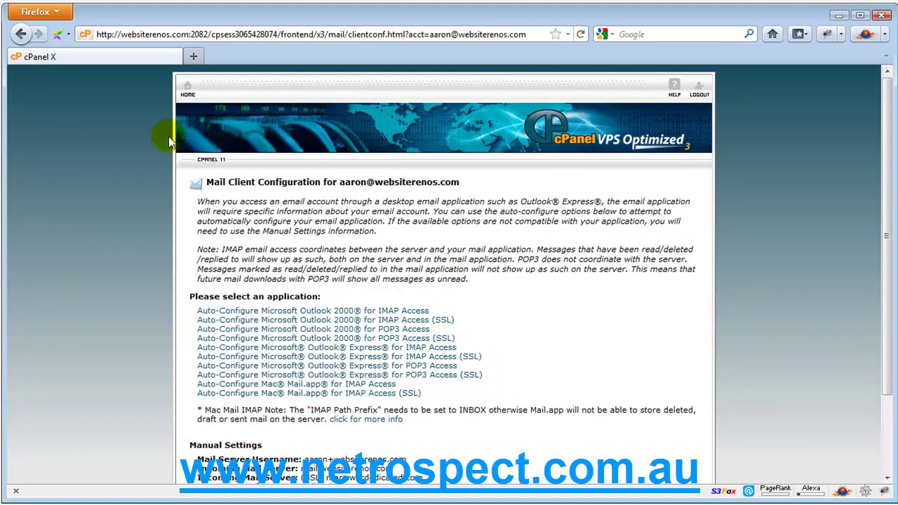
pyautogui.scroll(-3, 463, 295)
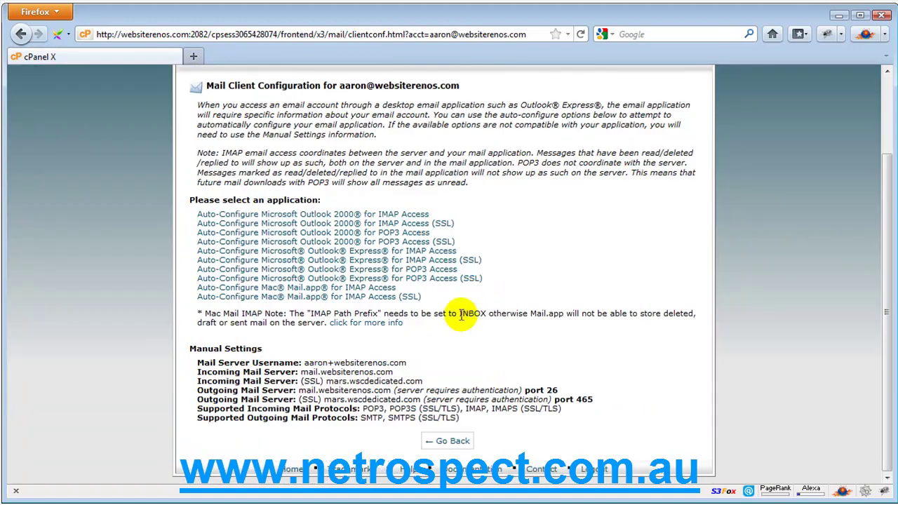
pyautogui.click(443, 440)
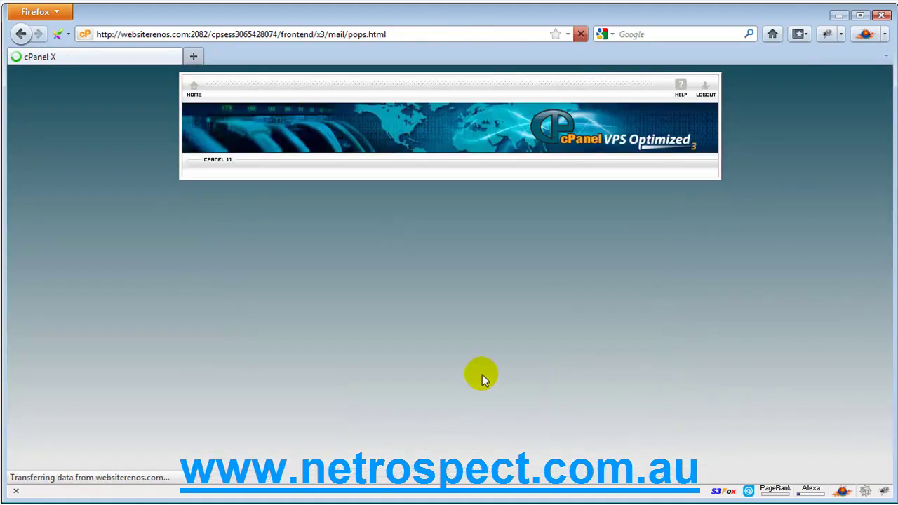
pyautogui.scroll(-2, 482, 365)
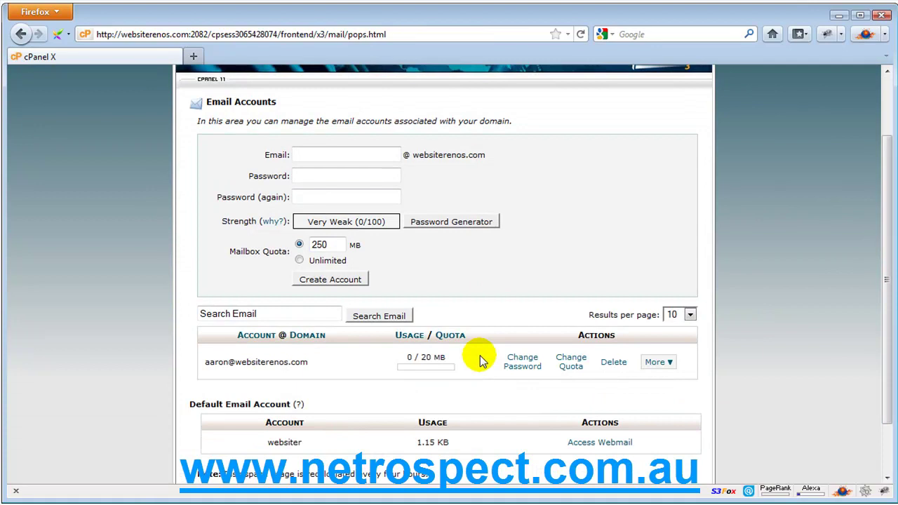